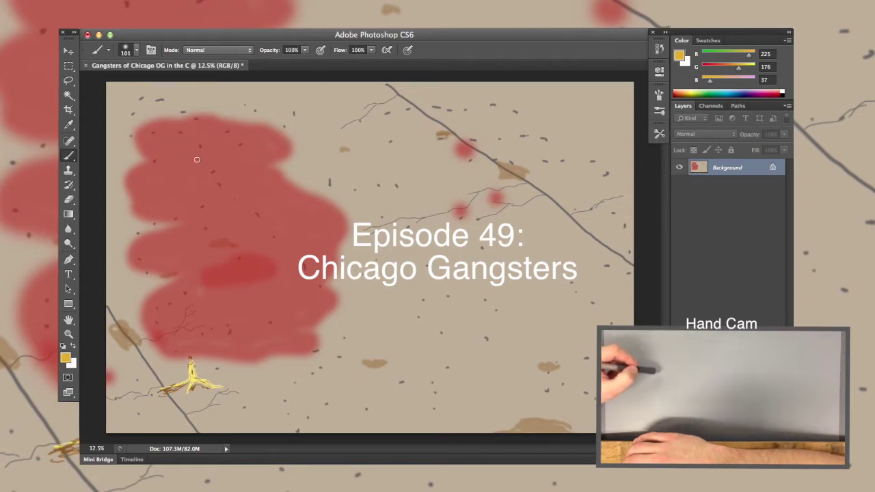
# Paint gold blobs for the head on top and both hands beside the red body.
pyautogui.moveTo(213, 166)
pyautogui.mouseDown()
pyautogui.moveTo(222, 139)
pyautogui.moveTo(214, 144)
pyautogui.moveTo(229, 140)
pyautogui.moveTo(228, 108)
pyautogui.moveTo(202, 105)
pyautogui.moveTo(183, 114)
pyautogui.moveTo(166, 144)
pyautogui.moveTo(179, 161)
pyautogui.moveTo(200, 160)
pyautogui.moveTo(182, 162)
pyautogui.moveTo(187, 174)
pyautogui.moveTo(217, 164)
pyautogui.moveTo(221, 153)
pyautogui.moveTo(199, 159)
pyautogui.moveTo(195, 152)
pyautogui.moveTo(195, 126)
pyautogui.moveTo(201, 130)
pyautogui.moveTo(209, 102)
pyautogui.moveTo(224, 134)
pyautogui.moveTo(222, 118)
pyautogui.moveTo(226, 123)
pyautogui.moveTo(203, 114)
pyautogui.moveTo(226, 137)
pyautogui.moveTo(216, 114)
pyautogui.moveTo(181, 120)
pyautogui.moveTo(171, 139)
pyautogui.moveTo(207, 127)
pyautogui.moveTo(220, 137)
pyautogui.moveTo(202, 148)
pyautogui.moveTo(199, 140)
pyautogui.moveTo(184, 156)
pyautogui.moveTo(204, 164)
pyautogui.mouseUp()
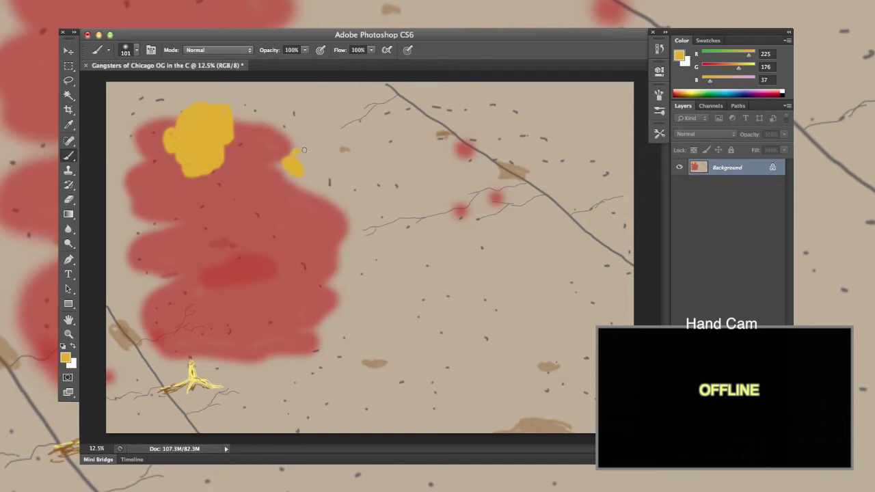
pyautogui.moveTo(304, 150)
pyautogui.mouseDown()
pyautogui.moveTo(312, 151)
pyautogui.moveTo(310, 182)
pyautogui.moveTo(280, 186)
pyautogui.moveTo(272, 176)
pyautogui.moveTo(282, 166)
pyautogui.moveTo(286, 182)
pyautogui.moveTo(302, 175)
pyautogui.mouseUp()
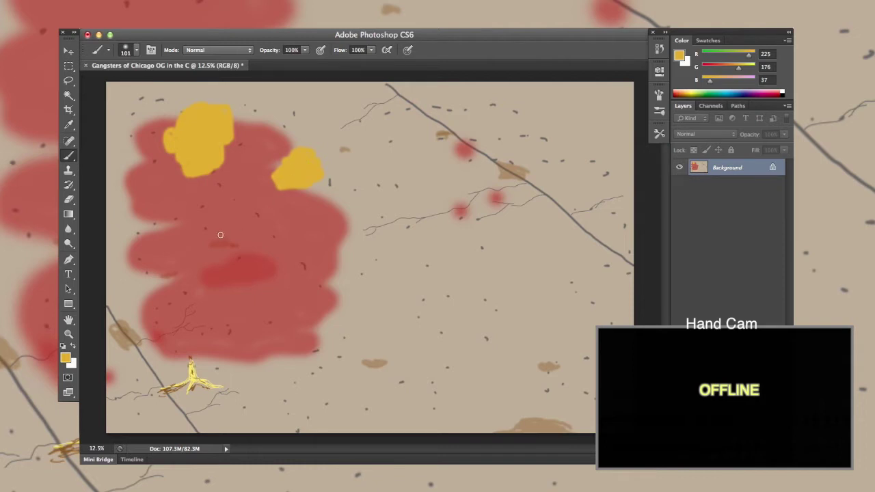
pyautogui.click(166, 237)
pyautogui.moveTo(153, 245)
pyautogui.mouseDown()
pyautogui.moveTo(143, 265)
pyautogui.moveTo(182, 258)
pyautogui.moveTo(181, 244)
pyautogui.moveTo(166, 245)
pyautogui.moveTo(179, 257)
pyautogui.moveTo(153, 263)
pyautogui.moveTo(152, 246)
pyautogui.moveTo(167, 247)
pyautogui.mouseUp()
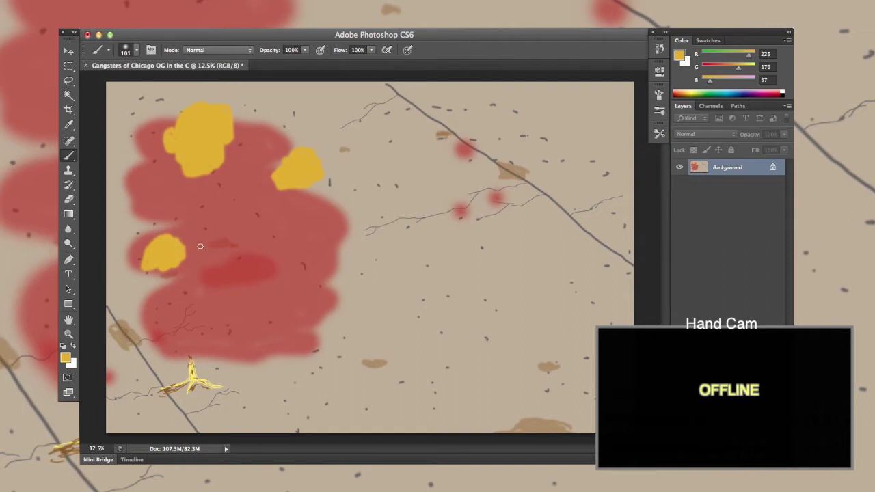
# Set the foreground colour to pure white for the Brush tool.
pyautogui.click(680, 57)
pyautogui.click(123, 93)
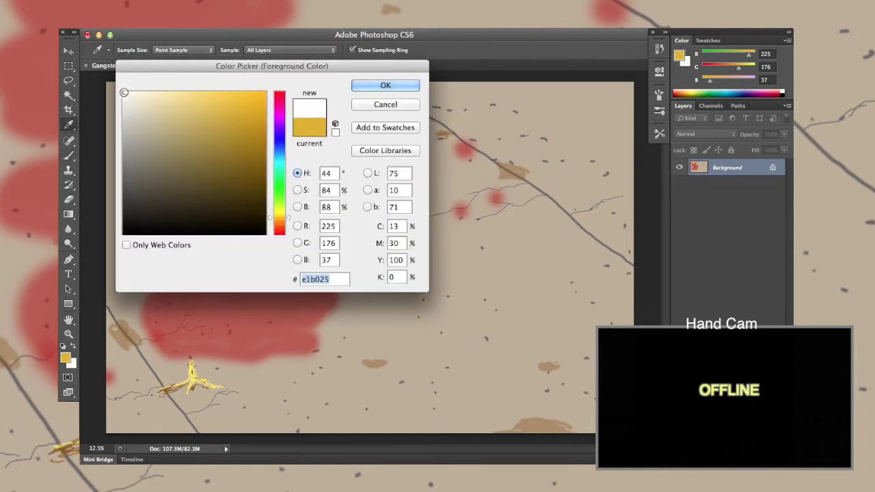
pyautogui.click(370, 85)
pyautogui.press('b')
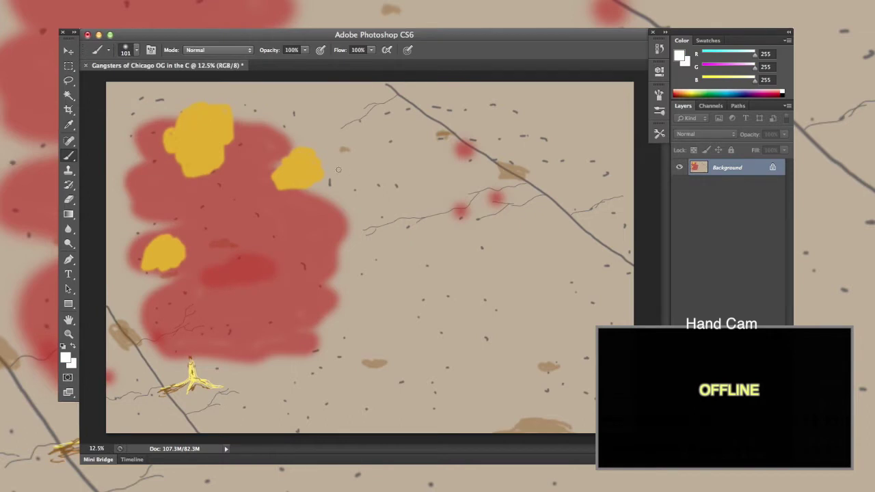
# Paint two white eyes, a collar and cuffs on both hands, then reset colours to black.
pyautogui.moveTo(190, 127); pyautogui.dragTo(212, 125)
pyautogui.click(207, 125)
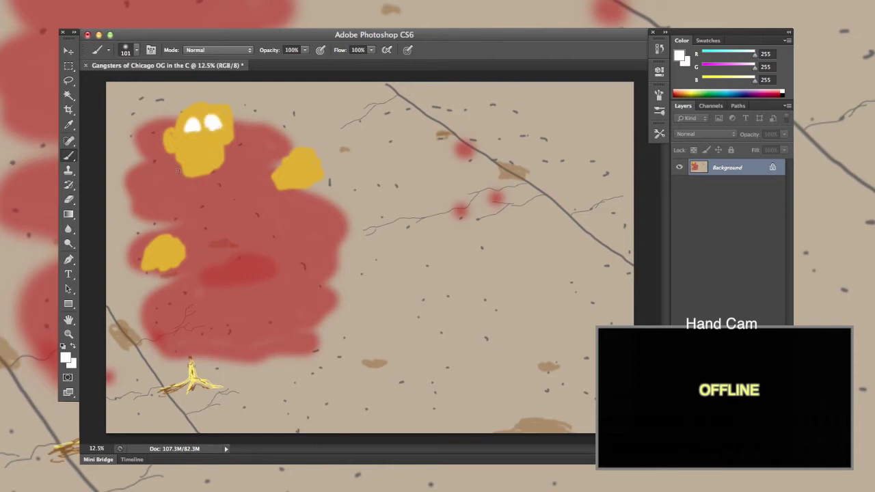
pyautogui.moveTo(176, 170)
pyautogui.mouseDown()
pyautogui.moveTo(197, 175)
pyautogui.moveTo(180, 174)
pyautogui.moveTo(181, 185)
pyautogui.moveTo(179, 176)
pyautogui.moveTo(224, 164)
pyautogui.moveTo(227, 175)
pyautogui.moveTo(216, 180)
pyautogui.moveTo(182, 181)
pyautogui.moveTo(198, 177)
pyautogui.mouseUp()
pyautogui.moveTo(171, 231)
pyautogui.mouseDown()
pyautogui.moveTo(156, 228)
pyautogui.moveTo(144, 250)
pyautogui.moveTo(168, 231)
pyautogui.moveTo(150, 234)
pyautogui.moveTo(159, 229)
pyautogui.mouseUp()
pyautogui.moveTo(270, 179)
pyautogui.mouseDown()
pyautogui.moveTo(280, 190)
pyautogui.moveTo(266, 178)
pyautogui.moveTo(274, 198)
pyautogui.moveTo(279, 182)
pyautogui.mouseUp()
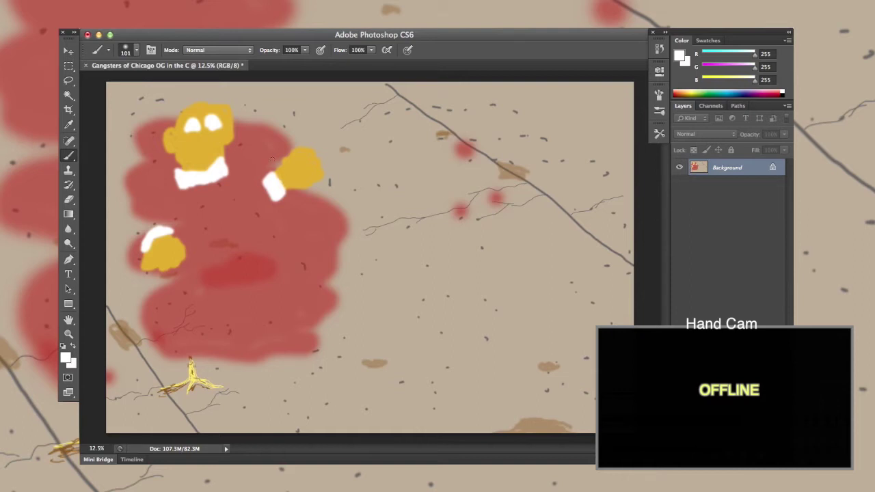
pyautogui.press('d')
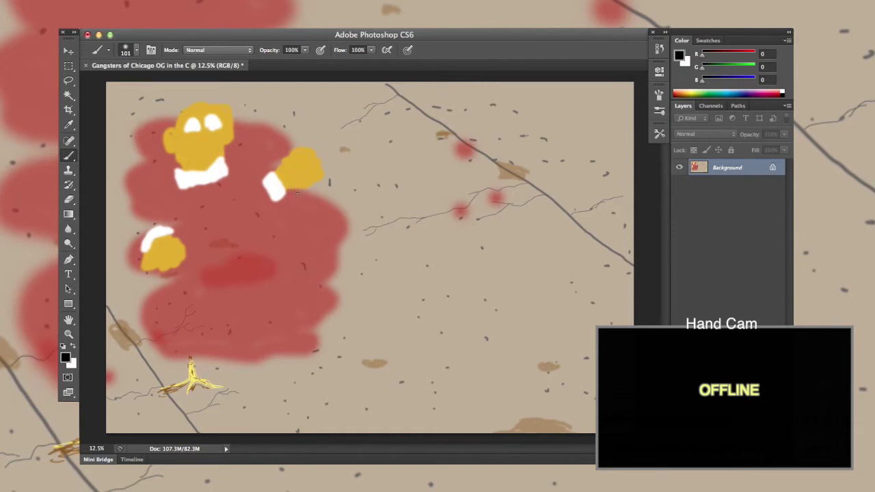
pyautogui.moveTo(284, 171); pyautogui.dragTo(299, 159)
pyautogui.moveTo(308, 153)
pyautogui.mouseDown()
pyautogui.moveTo(307, 169)
pyautogui.moveTo(322, 175)
pyautogui.mouseUp()
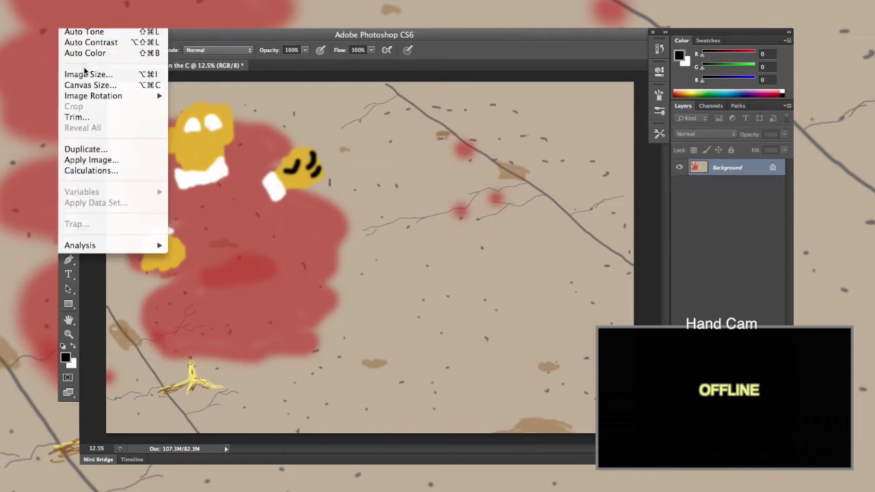
pyautogui.moveTo(41, 3)
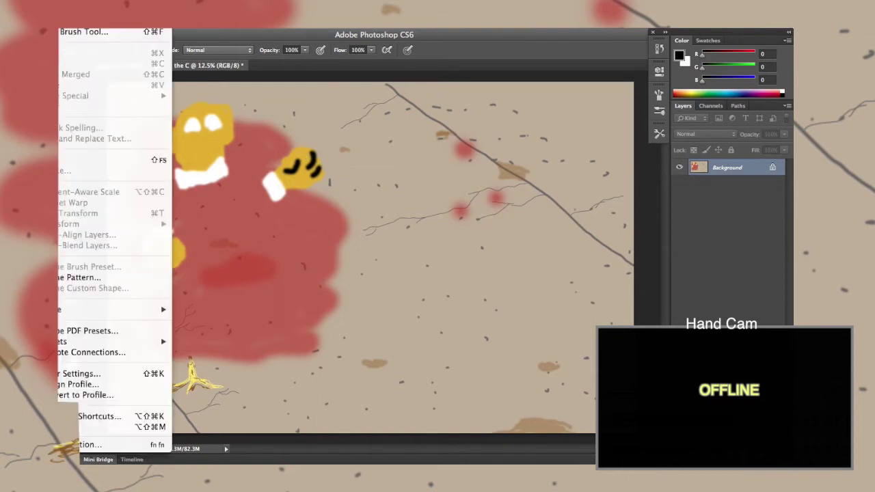
pyautogui.press('super+alt+z')
pyautogui.press('super+alt+z')
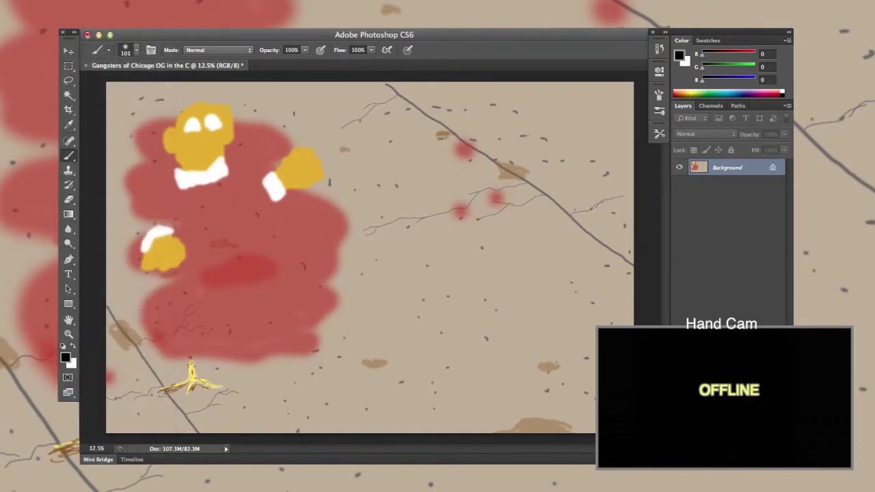
# Reduce the brush size to 37 px in the Brush Preset picker.
pyautogui.click(135, 50)
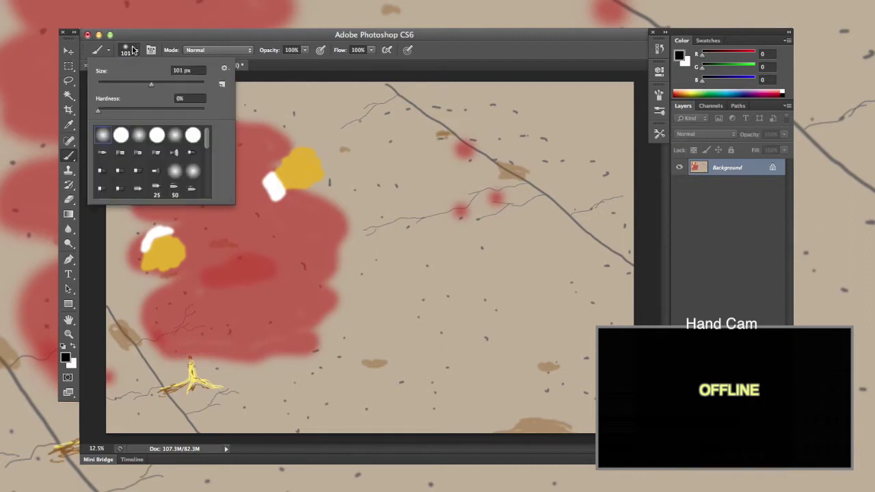
pyautogui.moveTo(120, 80); pyautogui.dragTo(120, 84)
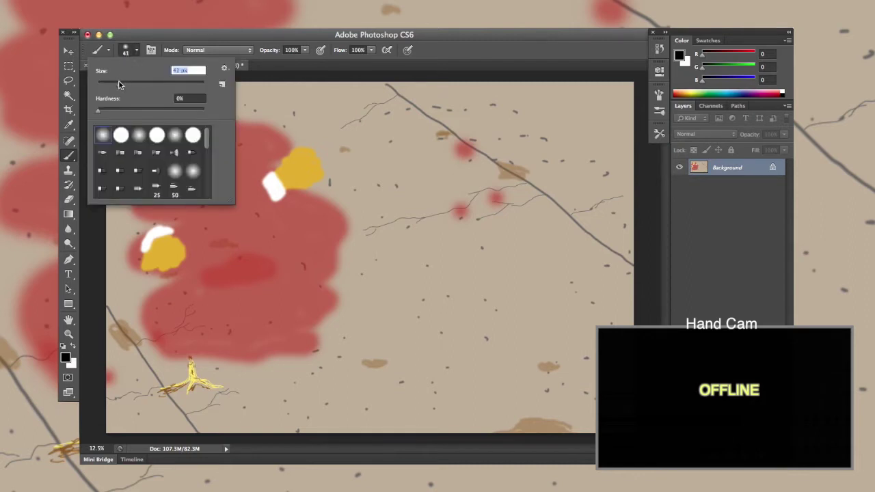
pyautogui.moveTo(119, 82); pyautogui.dragTo(117, 83)
pyautogui.press('Return')
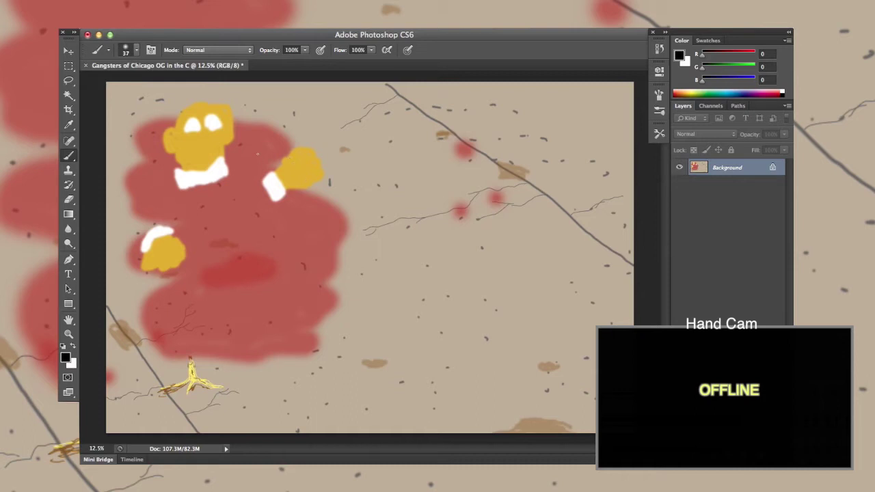
# Draw black finger lines and a curved outline over the right yellow hand.
pyautogui.moveTo(285, 162)
pyautogui.mouseDown()
pyautogui.moveTo(319, 157)
pyautogui.moveTo(316, 179)
pyautogui.mouseUp()
pyautogui.moveTo(306, 170); pyautogui.dragTo(312, 185)
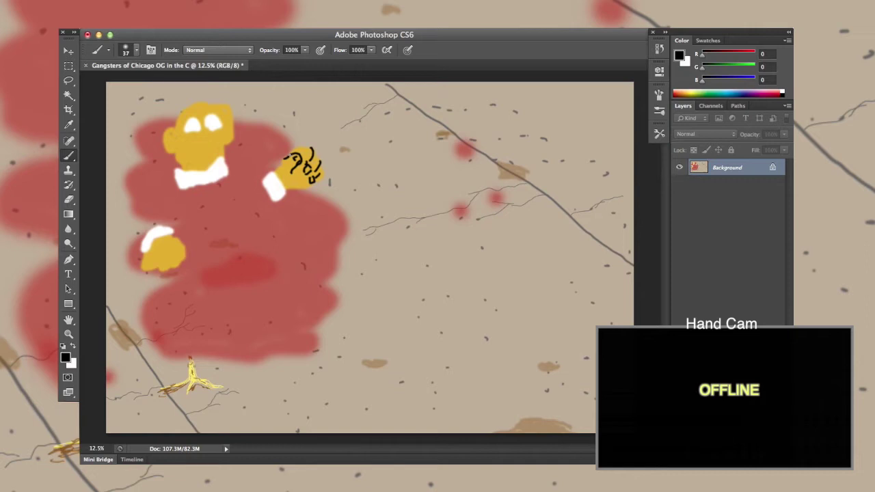
pyautogui.moveTo(292, 145)
pyautogui.mouseDown()
pyautogui.moveTo(319, 141)
pyautogui.moveTo(324, 134)
pyautogui.moveTo(309, 128)
pyautogui.moveTo(301, 137)
pyautogui.moveTo(312, 136)
pyautogui.moveTo(299, 138)
pyautogui.moveTo(315, 140)
pyautogui.moveTo(302, 145)
pyautogui.moveTo(286, 136)
pyautogui.moveTo(299, 131)
pyautogui.moveTo(315, 144)
pyautogui.mouseUp()
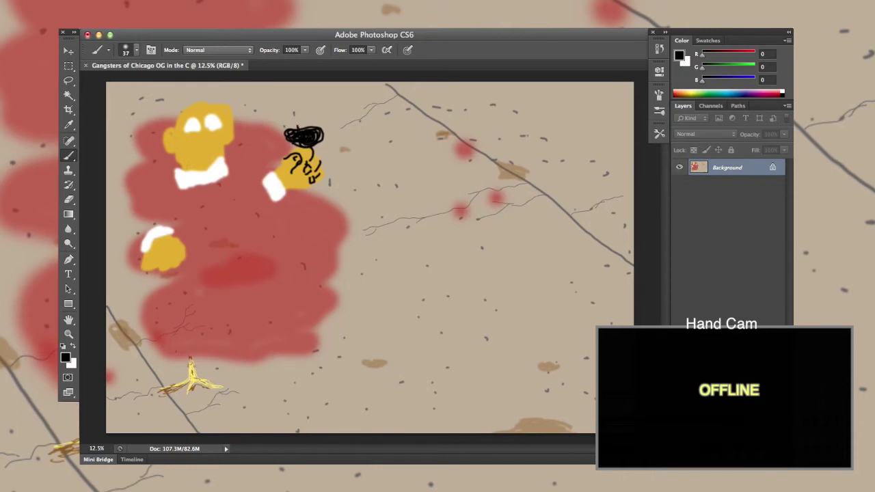
# Outline the top of the gun above the raised hand with a thin rising barrel.
pyautogui.moveTo(295, 113)
pyautogui.mouseDown()
pyautogui.moveTo(312, 108)
pyautogui.moveTo(311, 132)
pyautogui.moveTo(303, 112)
pyautogui.mouseUp()
pyautogui.click(302, 127)
pyautogui.moveTo(307, 110); pyautogui.dragTo(306, 117)
pyautogui.moveTo(305, 104); pyautogui.dragTo(302, 82)
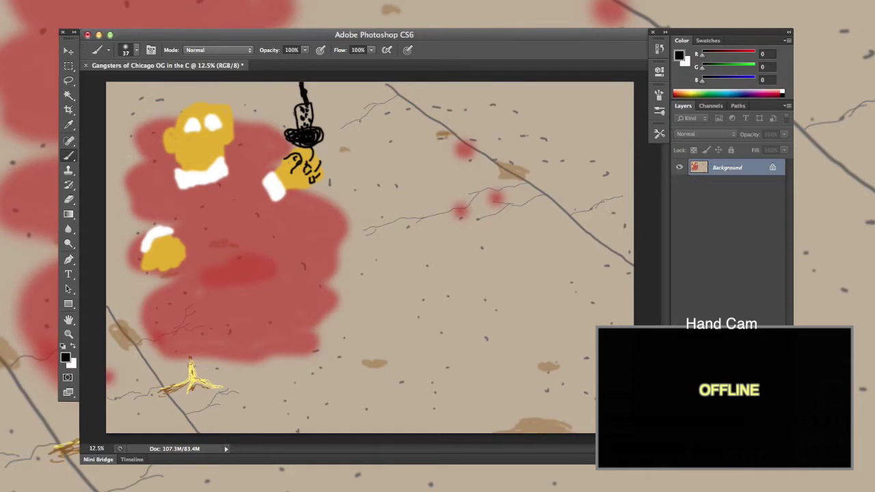
# Draw the gun's body down from the hand and hatch it in black.
pyautogui.moveTo(299, 184)
pyautogui.mouseDown()
pyautogui.moveTo(261, 251)
pyautogui.moveTo(300, 243)
pyautogui.moveTo(304, 181)
pyautogui.moveTo(277, 228)
pyautogui.moveTo(287, 195)
pyautogui.moveTo(299, 190)
pyautogui.moveTo(291, 254)
pyautogui.moveTo(276, 252)
pyautogui.mouseUp()
pyautogui.moveTo(278, 228); pyautogui.dragTo(266, 250)
pyautogui.moveTo(290, 216); pyautogui.dragTo(287, 235)
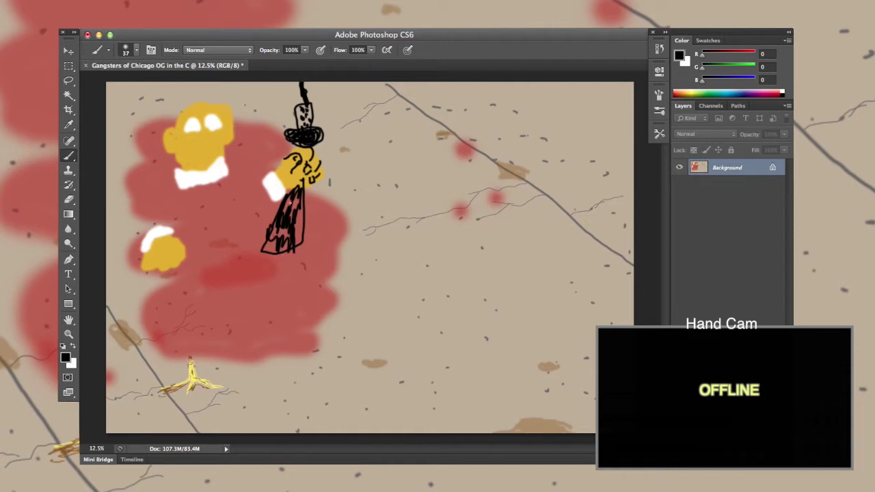
pyautogui.moveTo(286, 202)
pyautogui.mouseDown()
pyautogui.moveTo(298, 240)
pyautogui.moveTo(286, 240)
pyautogui.moveTo(285, 227)
pyautogui.moveTo(270, 250)
pyautogui.mouseUp()
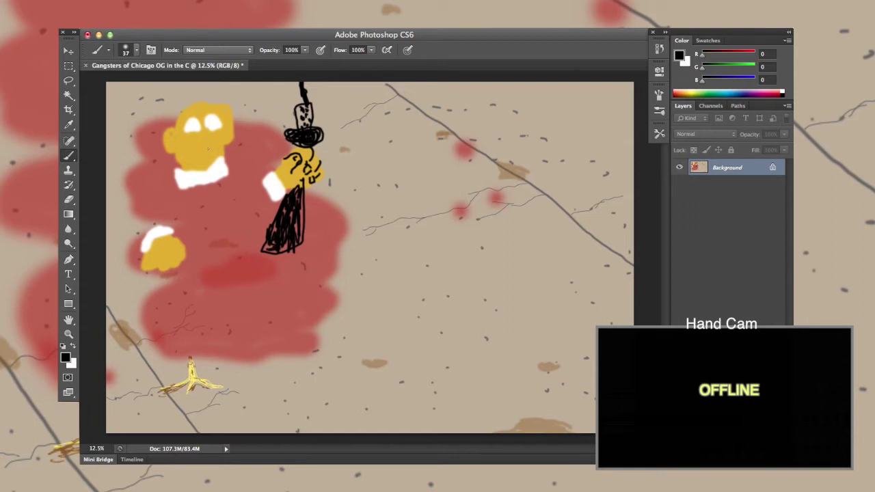
# Paint black pupils, a mouth and a mustache on the yellow face, undoing one stroke.
pyautogui.moveTo(207, 147); pyautogui.dragTo(199, 151)
pyautogui.moveTo(200, 150)
pyautogui.mouseDown()
pyautogui.moveTo(208, 149)
pyautogui.moveTo(199, 160)
pyautogui.mouseUp()
pyautogui.press('super+z')
pyautogui.moveTo(194, 127)
pyautogui.mouseDown()
pyautogui.moveTo(216, 126)
pyautogui.moveTo(208, 141)
pyautogui.mouseUp()
pyautogui.moveTo(194, 149)
pyautogui.mouseDown()
pyautogui.moveTo(215, 145)
pyautogui.moveTo(206, 149)
pyautogui.mouseUp()
# Draw spiky black hair across the top of the head.
pyautogui.moveTo(225, 107)
pyautogui.mouseDown()
pyautogui.moveTo(196, 93)
pyautogui.moveTo(181, 102)
pyautogui.moveTo(179, 131)
pyautogui.mouseUp()
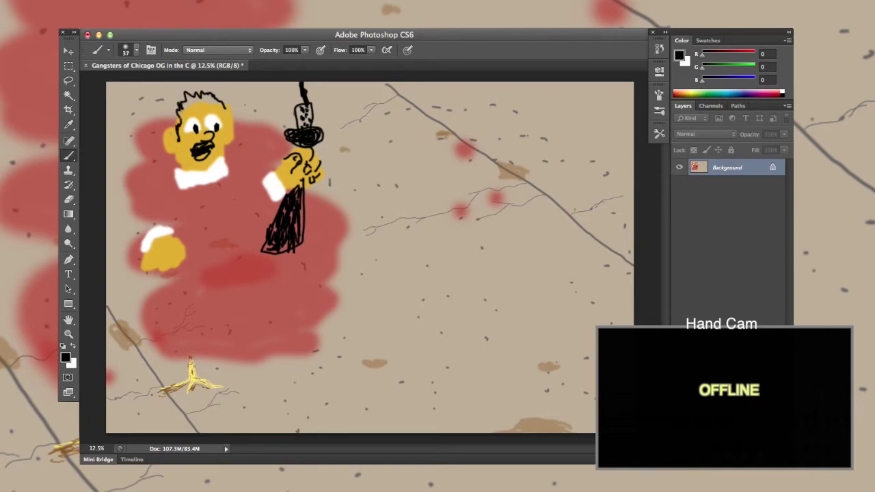
pyautogui.moveTo(182, 96)
pyautogui.mouseDown()
pyautogui.moveTo(216, 97)
pyautogui.moveTo(189, 108)
pyautogui.moveTo(186, 93)
pyautogui.moveTo(198, 96)
pyautogui.moveTo(190, 105)
pyautogui.moveTo(217, 89)
pyautogui.moveTo(189, 119)
pyautogui.mouseUp()
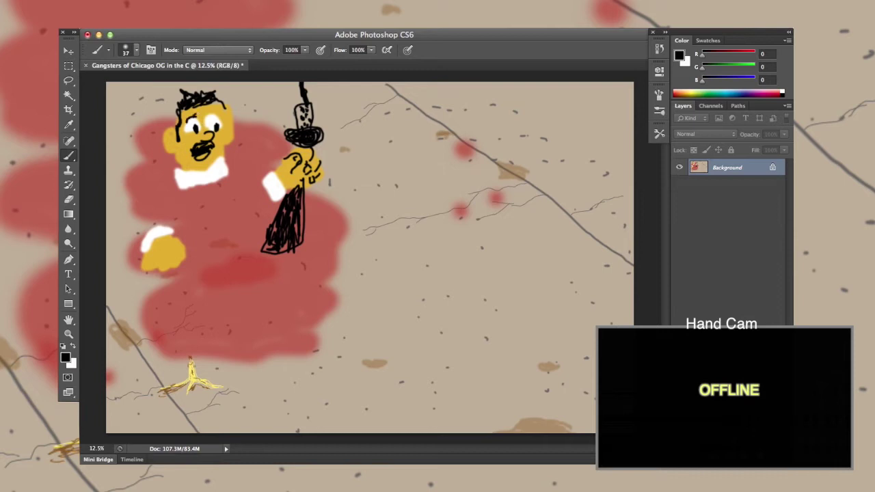
pyautogui.moveTo(208, 111)
pyautogui.mouseDown()
pyautogui.moveTo(217, 113)
pyautogui.moveTo(209, 114)
pyautogui.mouseUp()
# Increase the brush size to 89 px.
pyautogui.click(136, 50)
pyautogui.click(145, 83)
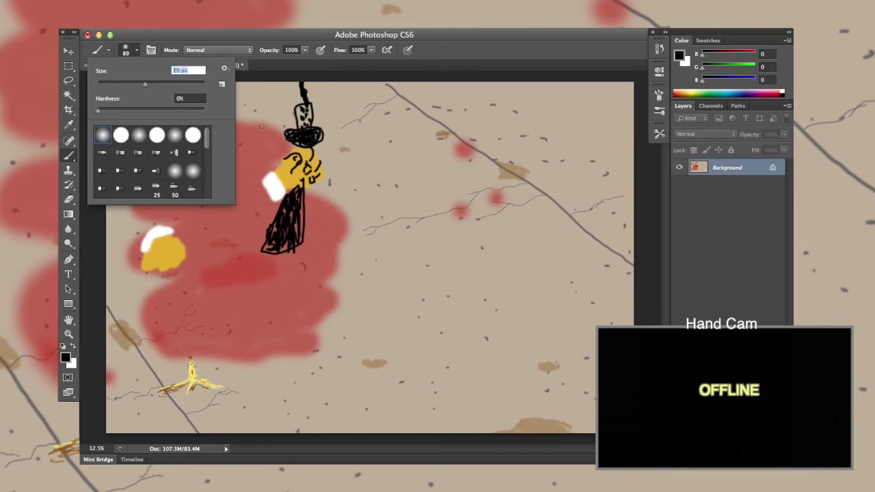
pyautogui.click(233, 32)
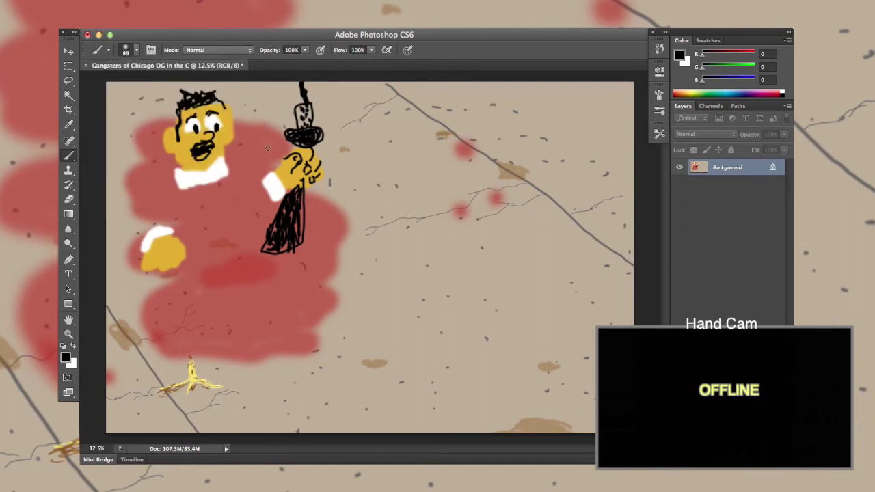
# Paint a black tie on the collar and scribble a black suit over the torso.
pyautogui.moveTo(203, 173)
pyautogui.mouseDown()
pyautogui.moveTo(214, 202)
pyautogui.moveTo(200, 175)
pyautogui.moveTo(216, 194)
pyautogui.moveTo(214, 219)
pyautogui.moveTo(207, 179)
pyautogui.moveTo(212, 192)
pyautogui.moveTo(173, 189)
pyautogui.moveTo(196, 185)
pyautogui.moveTo(167, 214)
pyautogui.moveTo(166, 193)
pyautogui.moveTo(156, 224)
pyautogui.moveTo(157, 217)
pyautogui.moveTo(141, 237)
pyautogui.moveTo(156, 218)
pyautogui.moveTo(178, 214)
pyautogui.moveTo(171, 224)
pyautogui.moveTo(171, 202)
pyautogui.moveTo(196, 201)
pyautogui.moveTo(187, 198)
pyautogui.moveTo(218, 236)
pyautogui.moveTo(221, 173)
pyautogui.moveTo(247, 172)
pyautogui.mouseUp()
pyautogui.moveTo(272, 204)
pyautogui.mouseDown()
pyautogui.moveTo(245, 232)
pyautogui.moveTo(241, 173)
pyautogui.moveTo(269, 198)
pyautogui.moveTo(260, 186)
pyautogui.moveTo(247, 198)
pyautogui.moveTo(248, 206)
pyautogui.moveTo(259, 196)
pyautogui.moveTo(266, 212)
pyautogui.moveTo(243, 228)
pyautogui.moveTo(226, 176)
pyautogui.moveTo(238, 178)
pyautogui.moveTo(225, 199)
pyautogui.moveTo(242, 252)
pyautogui.moveTo(249, 241)
pyautogui.moveTo(246, 256)
pyautogui.moveTo(189, 280)
pyautogui.moveTo(180, 276)
pyautogui.moveTo(191, 241)
pyautogui.mouseUp()
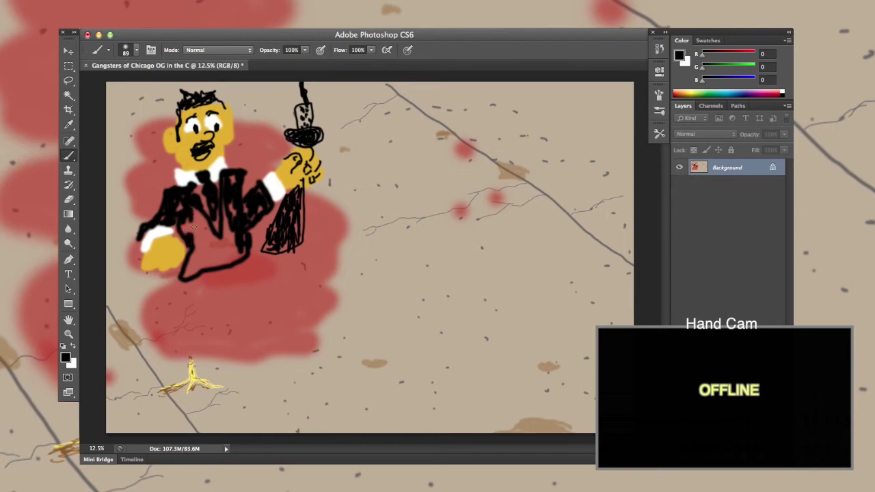
pyautogui.moveTo(193, 224)
pyautogui.mouseDown()
pyautogui.moveTo(210, 235)
pyautogui.moveTo(213, 246)
pyautogui.moveTo(227, 215)
pyautogui.moveTo(247, 264)
pyautogui.moveTo(196, 286)
pyautogui.moveTo(197, 216)
pyautogui.moveTo(194, 278)
pyautogui.moveTo(203, 255)
pyautogui.moveTo(187, 273)
pyautogui.moveTo(192, 258)
pyautogui.moveTo(225, 244)
pyautogui.moveTo(199, 276)
pyautogui.moveTo(233, 252)
pyautogui.moveTo(243, 260)
pyautogui.moveTo(218, 261)
pyautogui.moveTo(195, 280)
pyautogui.mouseUp()
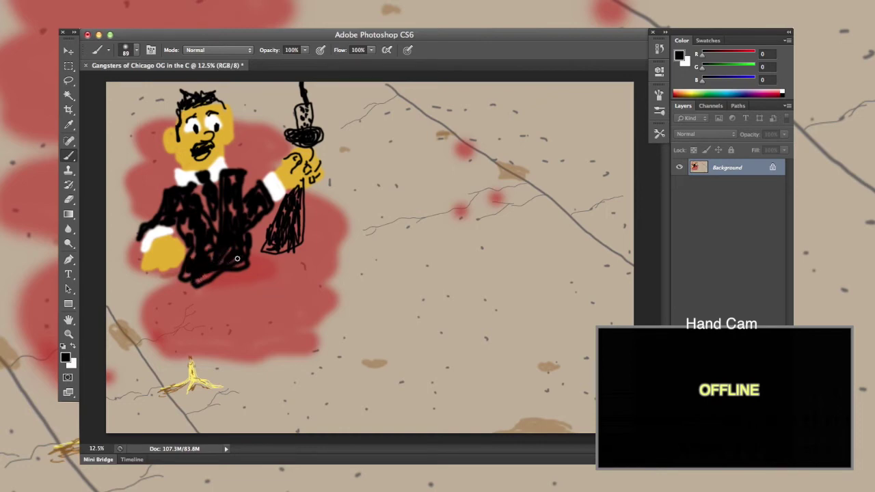
# Draw black striding legs and shoes below the suit, plus finger lines on the lower hand.
pyautogui.moveTo(239, 261)
pyautogui.mouseDown()
pyautogui.moveTo(277, 315)
pyautogui.moveTo(242, 382)
pyautogui.moveTo(270, 398)
pyautogui.moveTo(246, 402)
pyautogui.moveTo(226, 389)
pyautogui.moveTo(263, 395)
pyautogui.moveTo(225, 391)
pyautogui.moveTo(223, 403)
pyautogui.moveTo(214, 392)
pyautogui.moveTo(239, 356)
pyautogui.moveTo(237, 381)
pyautogui.moveTo(247, 329)
pyautogui.moveTo(250, 335)
pyautogui.moveTo(270, 313)
pyautogui.moveTo(244, 292)
pyautogui.moveTo(234, 322)
pyautogui.moveTo(223, 284)
pyautogui.moveTo(234, 299)
pyautogui.moveTo(247, 294)
pyautogui.moveTo(244, 280)
pyautogui.moveTo(239, 294)
pyautogui.moveTo(247, 277)
pyautogui.moveTo(258, 292)
pyautogui.moveTo(230, 351)
pyautogui.moveTo(263, 321)
pyautogui.moveTo(215, 259)
pyautogui.moveTo(218, 291)
pyautogui.moveTo(205, 328)
pyautogui.moveTo(138, 365)
pyautogui.moveTo(119, 389)
pyautogui.moveTo(125, 363)
pyautogui.moveTo(118, 344)
pyautogui.moveTo(196, 305)
pyautogui.moveTo(194, 313)
pyautogui.moveTo(212, 280)
pyautogui.moveTo(209, 307)
pyautogui.moveTo(213, 286)
pyautogui.moveTo(191, 326)
pyautogui.moveTo(164, 343)
pyautogui.moveTo(178, 322)
pyautogui.moveTo(128, 346)
pyautogui.moveTo(125, 386)
pyautogui.moveTo(130, 360)
pyautogui.moveTo(189, 337)
pyautogui.moveTo(175, 348)
pyautogui.moveTo(146, 347)
pyautogui.moveTo(158, 345)
pyautogui.mouseUp()
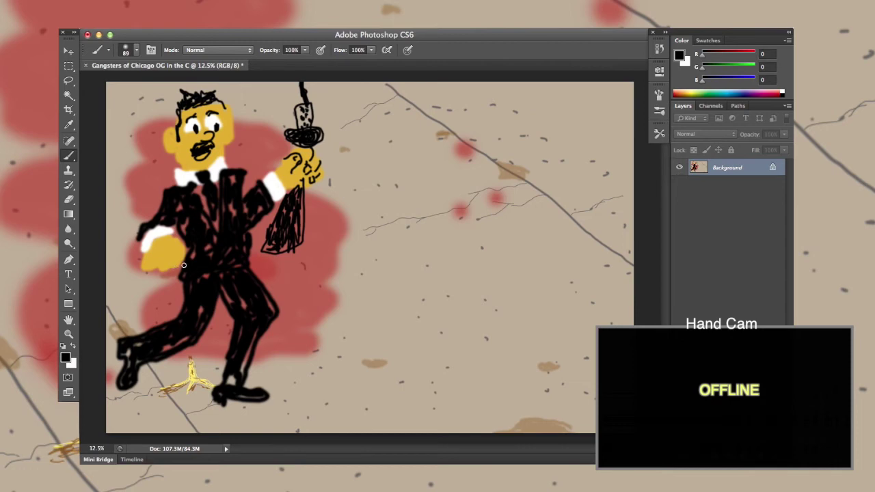
pyautogui.moveTo(158, 264)
pyautogui.mouseDown()
pyautogui.moveTo(179, 266)
pyautogui.moveTo(181, 245)
pyautogui.mouseUp()
# Set the foreground colour to a bright, saturated red.
pyautogui.click(677, 93)
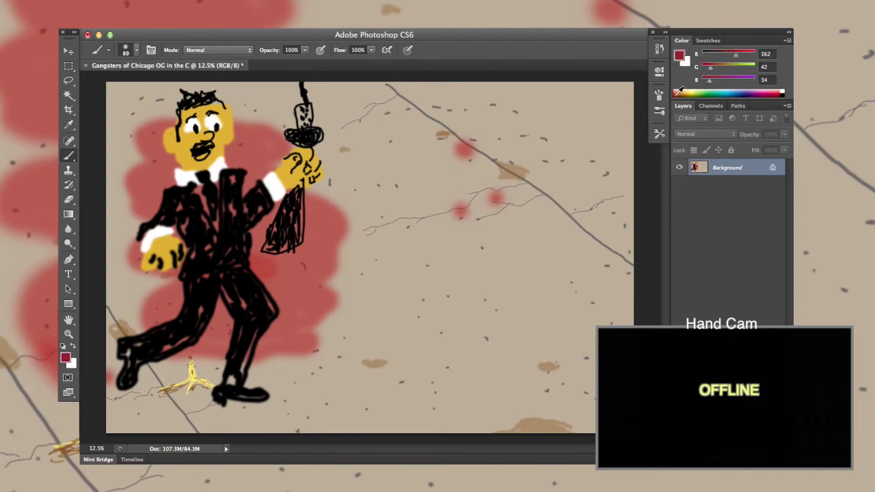
pyautogui.moveTo(679, 90); pyautogui.dragTo(677, 87)
pyautogui.click(679, 57)
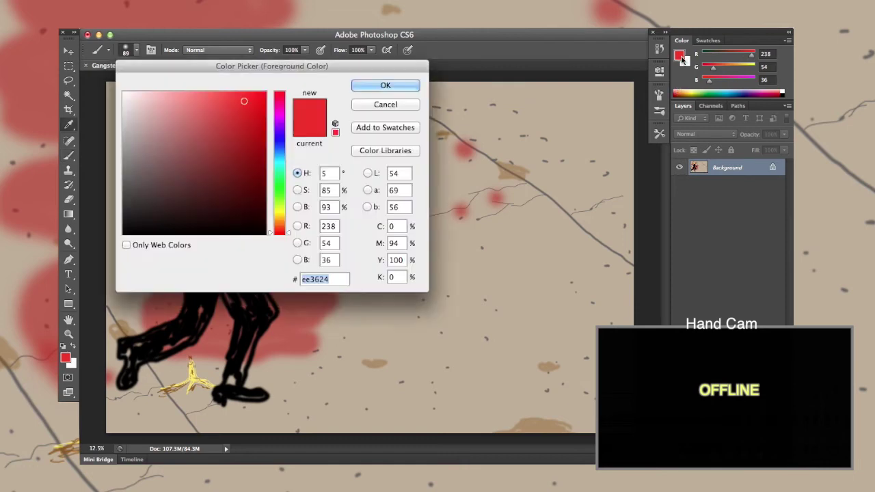
pyautogui.moveTo(245, 100); pyautogui.dragTo(259, 97)
pyautogui.click(393, 87)
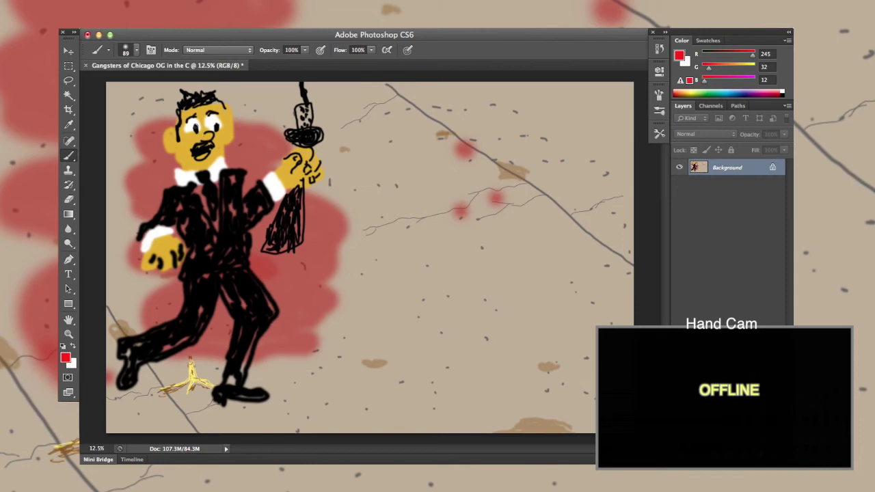
# Paint red blood streaks across the face, cheek, left side and below the lower glove.
pyautogui.click(200, 118)
pyautogui.moveTo(204, 136)
pyautogui.mouseDown()
pyautogui.moveTo(201, 123)
pyautogui.moveTo(166, 190)
pyautogui.moveTo(129, 199)
pyautogui.moveTo(153, 174)
pyautogui.moveTo(152, 156)
pyautogui.moveTo(160, 155)
pyautogui.mouseUp()
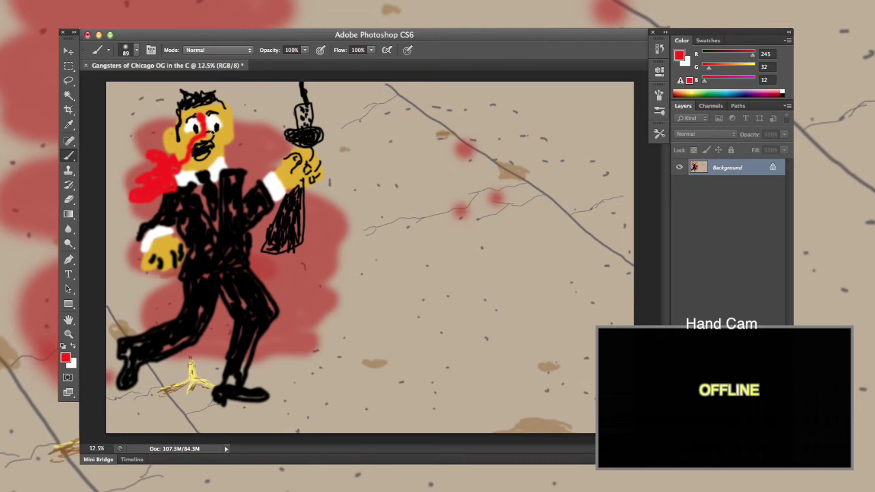
pyautogui.moveTo(216, 138)
pyautogui.mouseDown()
pyautogui.moveTo(243, 167)
pyautogui.moveTo(220, 162)
pyautogui.mouseUp()
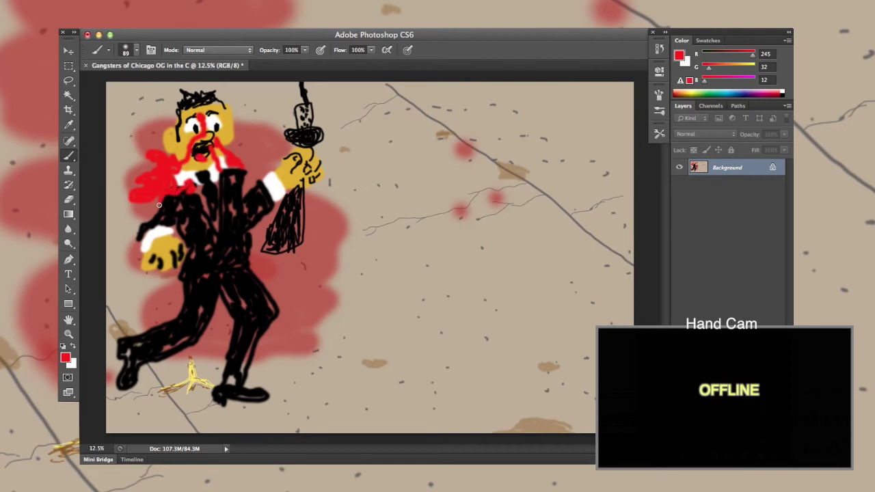
pyautogui.moveTo(128, 228)
pyautogui.mouseDown()
pyautogui.moveTo(138, 259)
pyautogui.moveTo(129, 276)
pyautogui.moveTo(139, 280)
pyautogui.moveTo(129, 242)
pyautogui.moveTo(137, 228)
pyautogui.moveTo(129, 273)
pyautogui.moveTo(130, 231)
pyautogui.moveTo(146, 245)
pyautogui.moveTo(129, 273)
pyautogui.moveTo(100, 275)
pyautogui.moveTo(133, 276)
pyautogui.moveTo(99, 283)
pyautogui.moveTo(123, 272)
pyautogui.moveTo(127, 257)
pyautogui.moveTo(106, 271)
pyautogui.mouseUp()
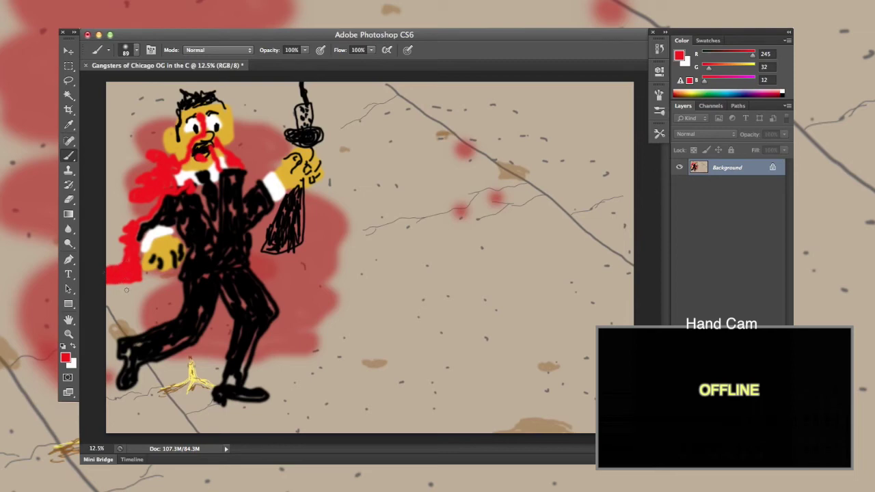
pyautogui.moveTo(127, 289)
pyautogui.mouseDown()
pyautogui.moveTo(153, 287)
pyautogui.moveTo(146, 296)
pyautogui.moveTo(134, 281)
pyautogui.moveTo(148, 279)
pyautogui.mouseUp()
# Streak red blood down the jacket below the collar and dab some on the suit.
pyautogui.moveTo(217, 176)
pyautogui.mouseDown()
pyautogui.moveTo(239, 208)
pyautogui.moveTo(228, 170)
pyautogui.moveTo(249, 217)
pyautogui.moveTo(247, 186)
pyautogui.moveTo(235, 175)
pyautogui.moveTo(249, 190)
pyautogui.moveTo(249, 218)
pyautogui.moveTo(230, 191)
pyautogui.moveTo(218, 166)
pyautogui.mouseUp()
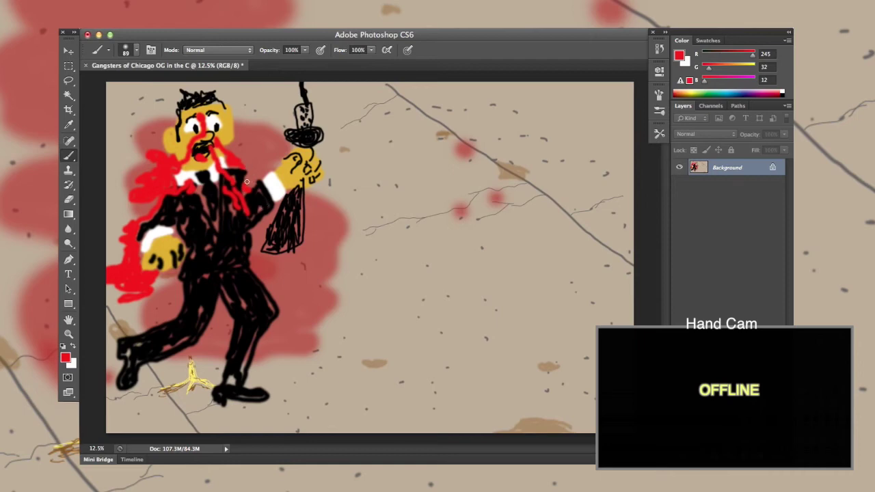
pyautogui.moveTo(241, 192)
pyautogui.mouseDown()
pyautogui.moveTo(271, 218)
pyautogui.moveTo(261, 239)
pyautogui.moveTo(252, 231)
pyautogui.moveTo(252, 257)
pyautogui.moveTo(295, 256)
pyautogui.moveTo(268, 277)
pyautogui.moveTo(251, 261)
pyautogui.moveTo(275, 261)
pyautogui.mouseUp()
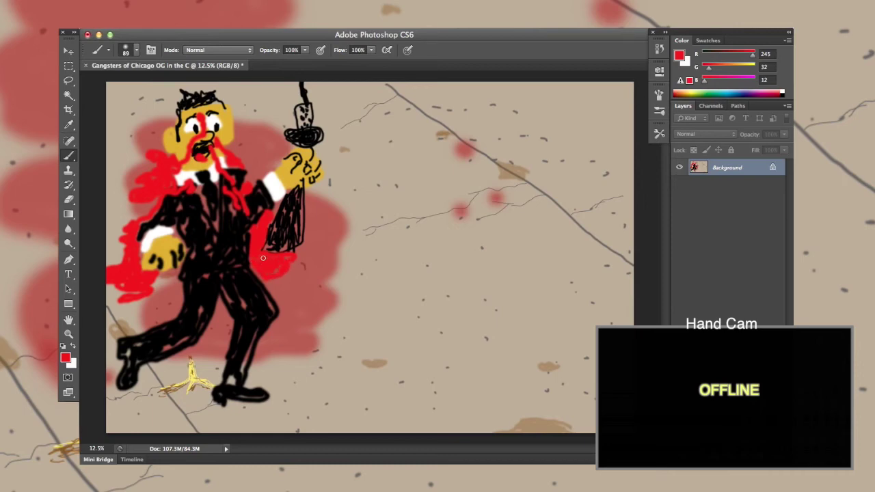
pyautogui.moveTo(204, 264); pyautogui.dragTo(200, 261)
# Spatter red dots on both sides of the face and onto the white cuff.
pyautogui.click(230, 127)
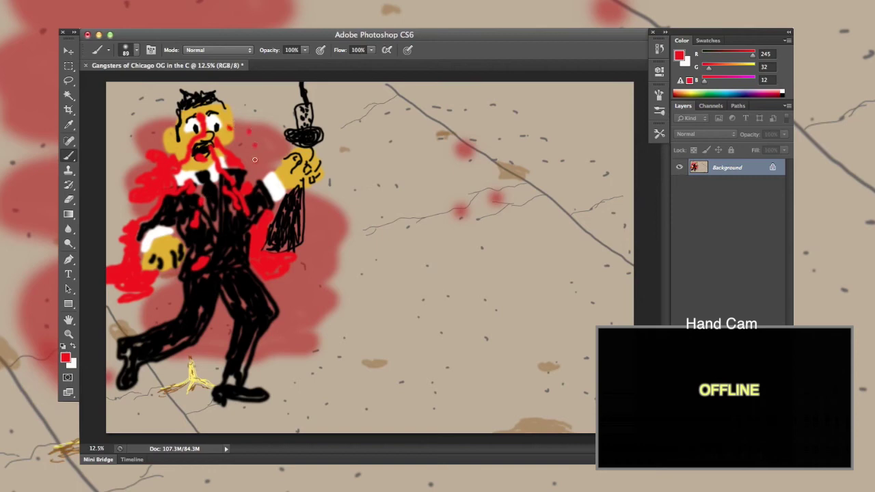
pyautogui.moveTo(256, 158)
pyautogui.mouseDown()
pyautogui.moveTo(265, 149)
pyautogui.moveTo(255, 128)
pyautogui.mouseUp()
pyautogui.moveTo(158, 144)
pyautogui.mouseDown()
pyautogui.moveTo(132, 141)
pyautogui.moveTo(165, 109)
pyautogui.moveTo(187, 103)
pyautogui.mouseUp()
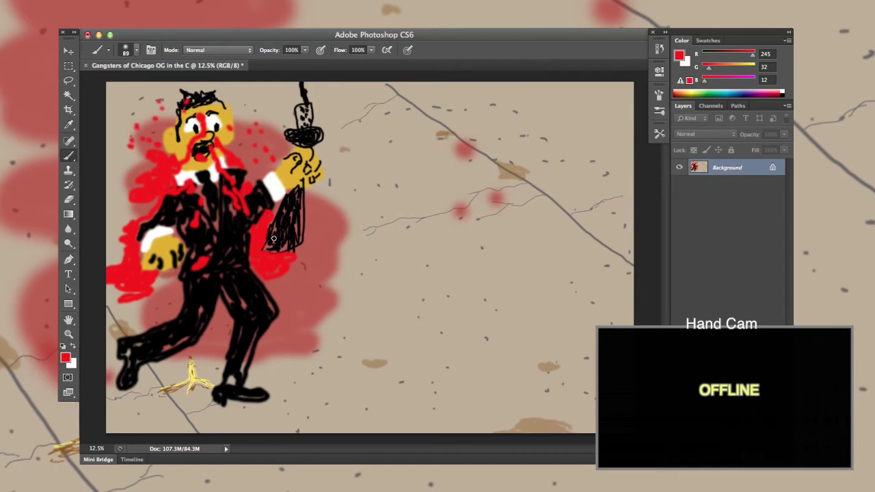
pyautogui.moveTo(262, 121)
pyautogui.mouseDown()
pyautogui.moveTo(277, 104)
pyautogui.moveTo(239, 102)
pyautogui.moveTo(266, 156)
pyautogui.mouseUp()
pyautogui.moveTo(266, 190); pyautogui.dragTo(280, 188)
# Scatter red drops and short streaks on the canvas right of the figure and near the jacket.
pyautogui.moveTo(340, 149)
pyautogui.mouseDown()
pyautogui.moveTo(350, 149)
pyautogui.moveTo(355, 118)
pyautogui.mouseUp()
pyautogui.click(370, 157)
pyautogui.moveTo(367, 198); pyautogui.dragTo(381, 198)
pyautogui.click(347, 196)
pyautogui.moveTo(336, 231)
pyautogui.mouseDown()
pyautogui.moveTo(345, 230)
pyautogui.moveTo(334, 230)
pyautogui.mouseUp()
pyautogui.click(334, 250)
pyautogui.click(318, 279)
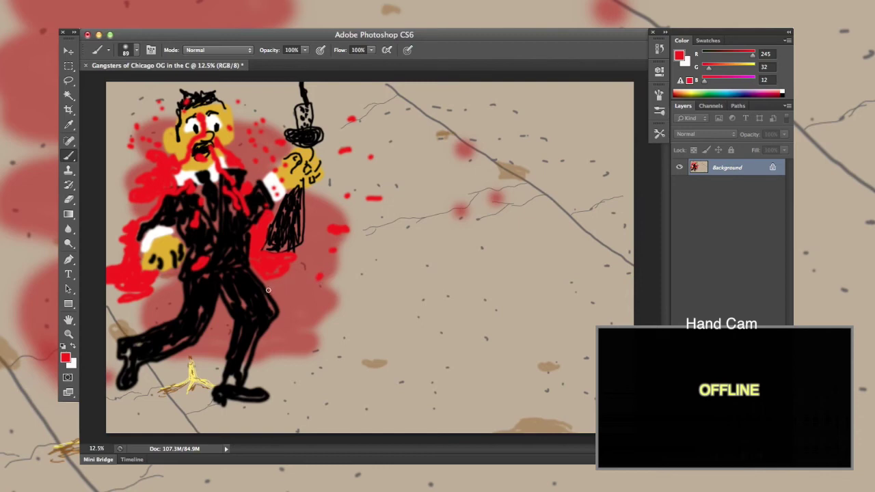
pyautogui.moveTo(268, 291)
pyautogui.mouseDown()
pyautogui.moveTo(292, 290)
pyautogui.moveTo(294, 307)
pyautogui.moveTo(277, 309)
pyautogui.mouseUp()
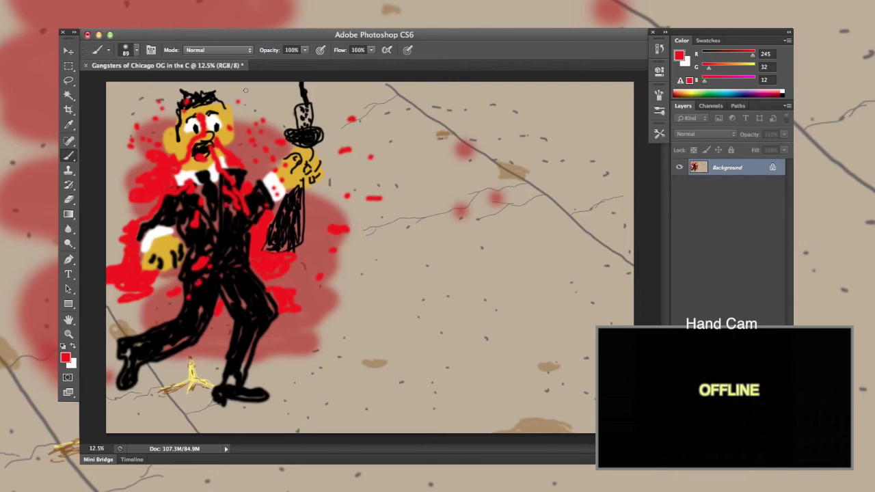
# Spatter red drops and streaks along the canvas's top-left area.
pyautogui.moveTo(248, 93)
pyautogui.mouseDown()
pyautogui.moveTo(211, 83)
pyautogui.moveTo(247, 81)
pyautogui.moveTo(188, 83)
pyautogui.mouseUp()
pyautogui.click(157, 100)
pyautogui.click(120, 102)
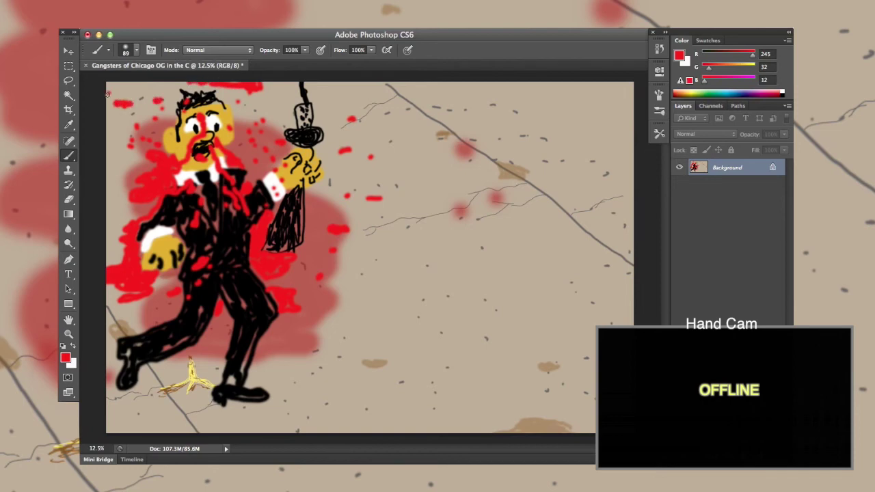
pyautogui.moveTo(108, 92); pyautogui.dragTo(133, 90)
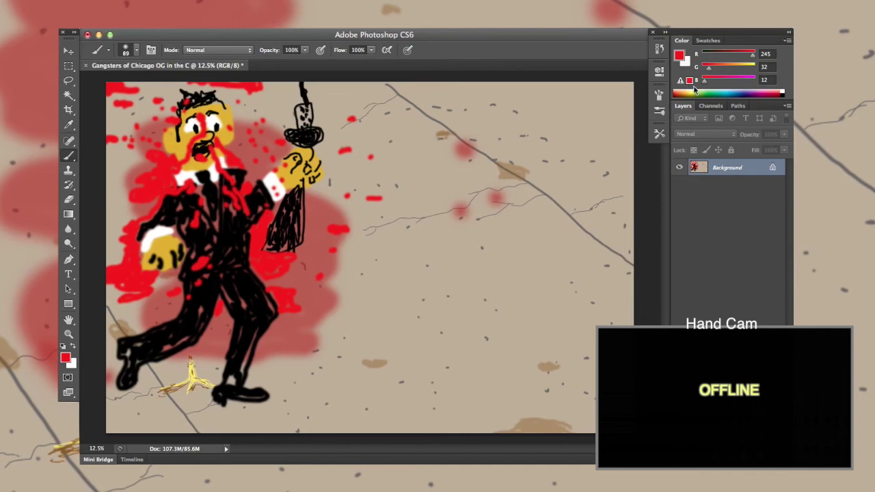
# Switch the painting colour to white and shrink the brush to 33 px.
pyautogui.click(783, 92)
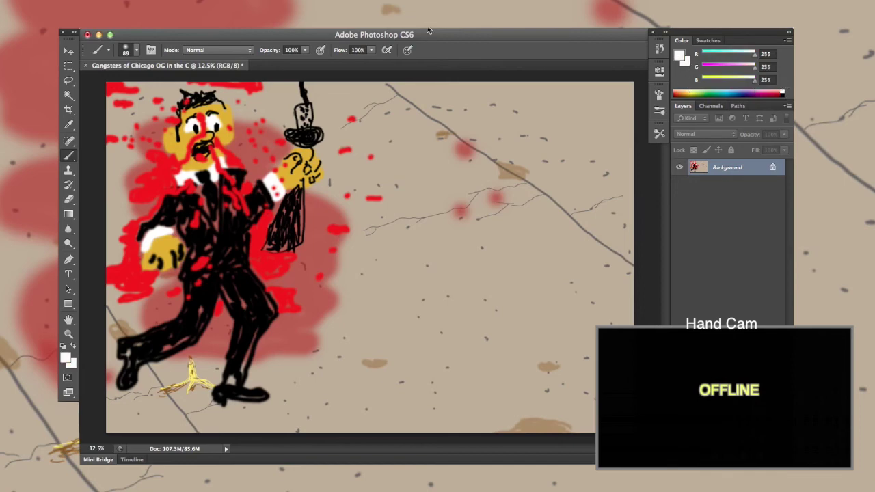
pyautogui.click(136, 50)
pyautogui.write('33')
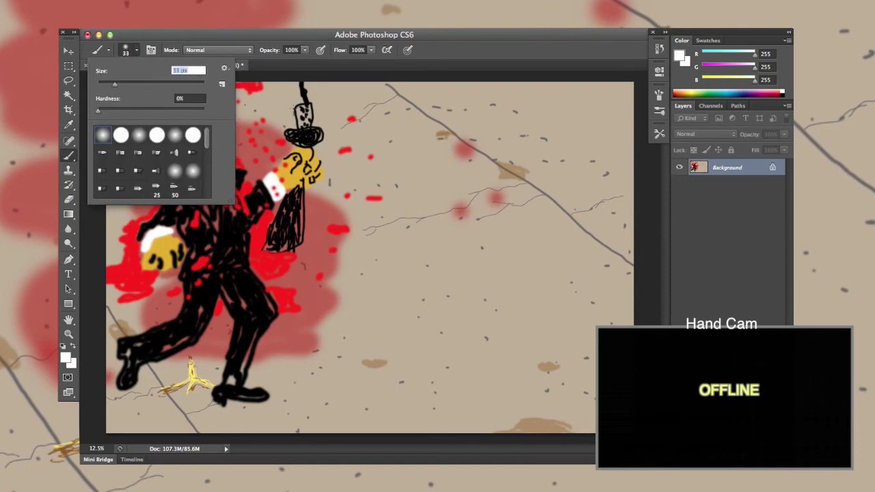
pyautogui.press('Return')
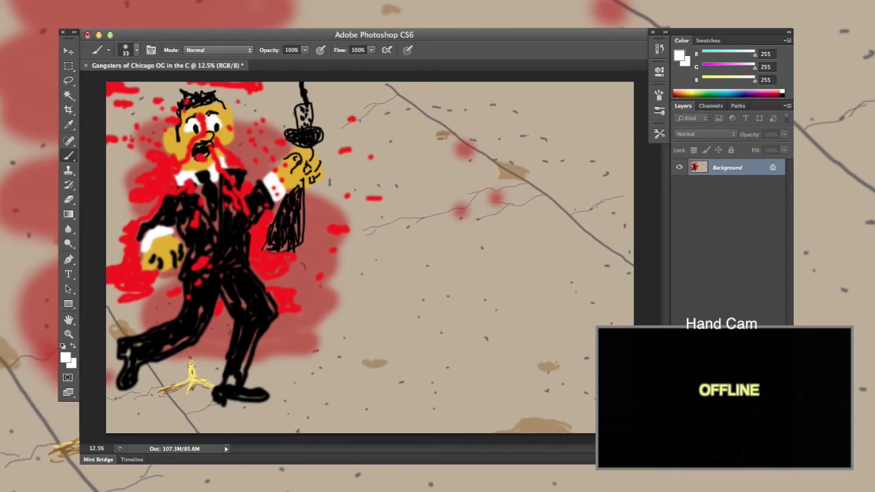
# Paint short white highlight strokes on the blood near the lower hand, knee and left hip.
pyautogui.moveTo(301, 261); pyautogui.dragTo(305, 271)
pyautogui.moveTo(282, 263); pyautogui.dragTo(272, 279)
pyautogui.moveTo(282, 307); pyautogui.dragTo(295, 311)
pyautogui.moveTo(150, 295)
pyautogui.mouseDown()
pyautogui.moveTo(127, 295)
pyautogui.moveTo(108, 279)
pyautogui.mouseUp()
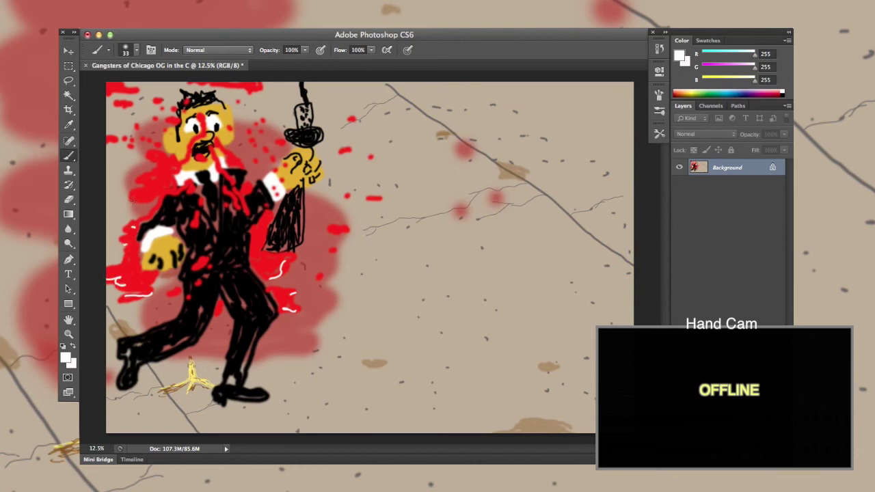
# Add white highlights on the left shoulder, the top red spatter, a red drop and the shirt front.
pyautogui.moveTo(135, 201); pyautogui.dragTo(152, 200)
pyautogui.moveTo(261, 88); pyautogui.dragTo(249, 89)
pyautogui.moveTo(331, 230); pyautogui.dragTo(335, 229)
pyautogui.moveTo(198, 189)
pyautogui.mouseDown()
pyautogui.moveTo(216, 223)
pyautogui.moveTo(216, 185)
pyautogui.mouseUp()
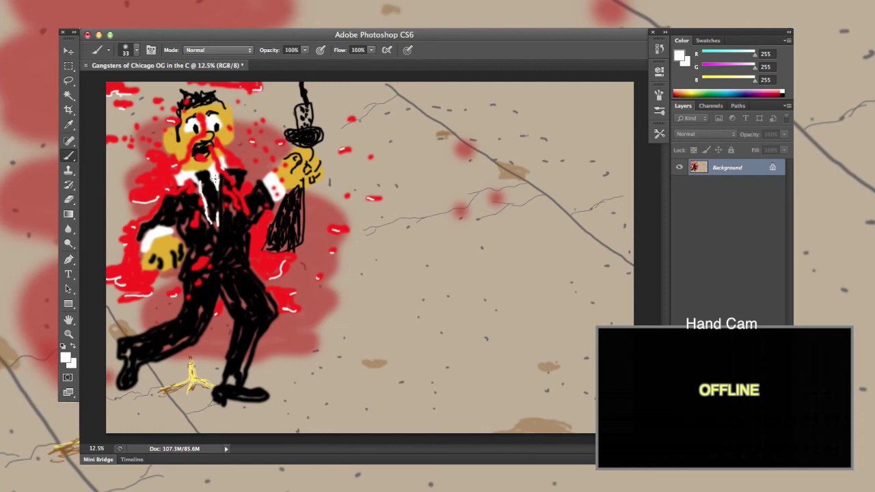